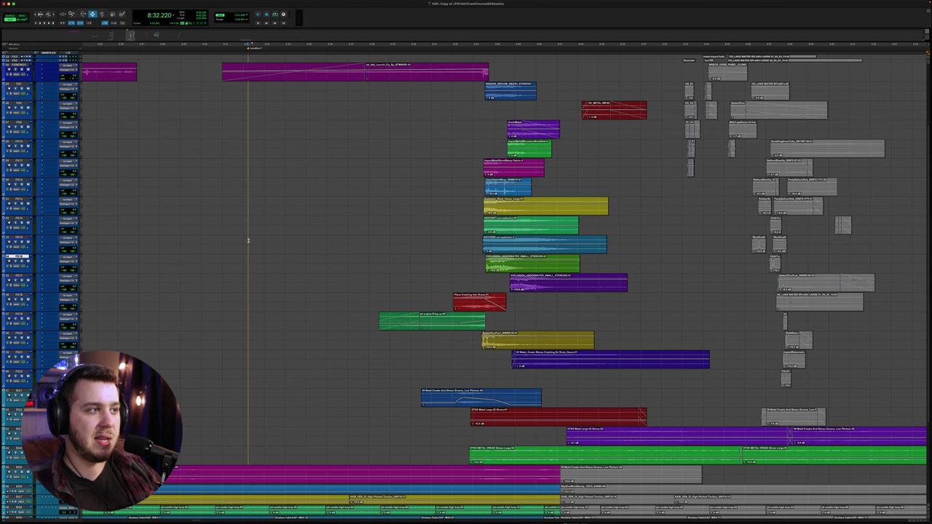
# - Play the explosion section and zoom the timeline out two levels to show the earlier layered clips
pyautogui.press('space')
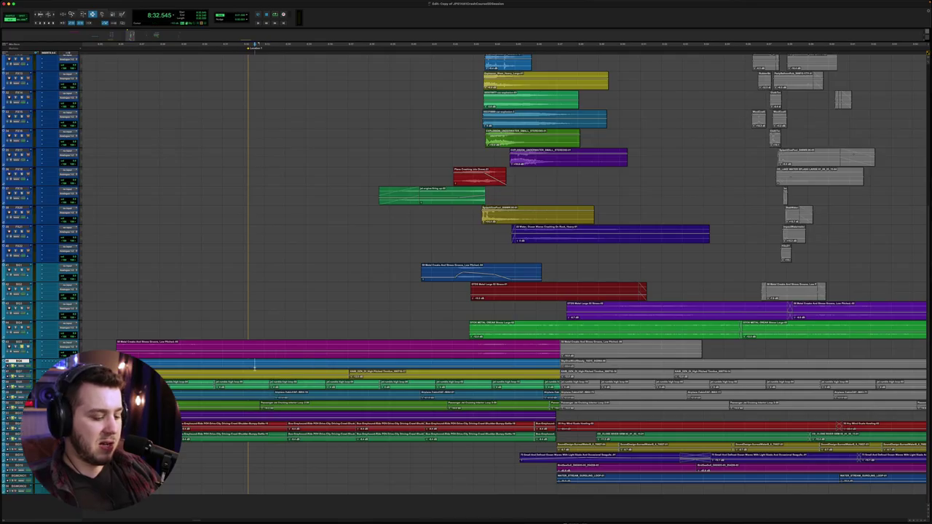
pyautogui.press('r')
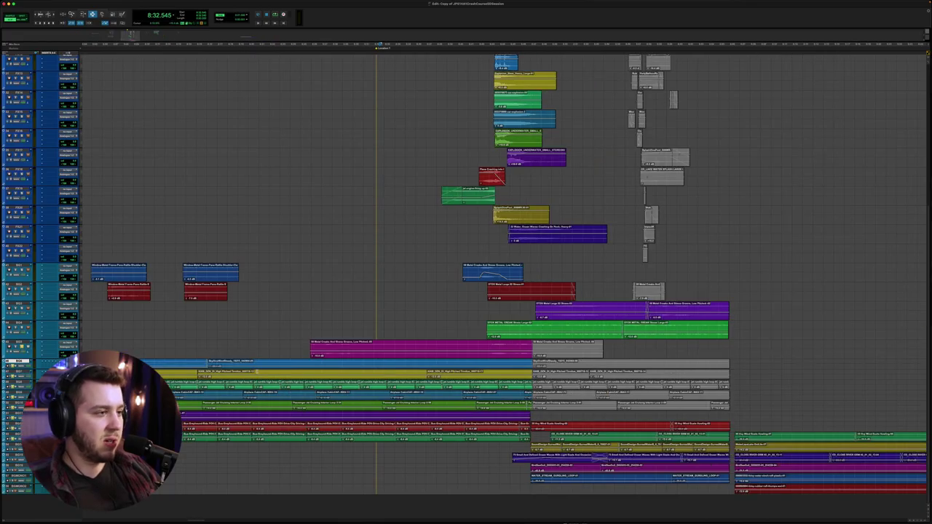
pyautogui.press('r')
pyautogui.press('r')
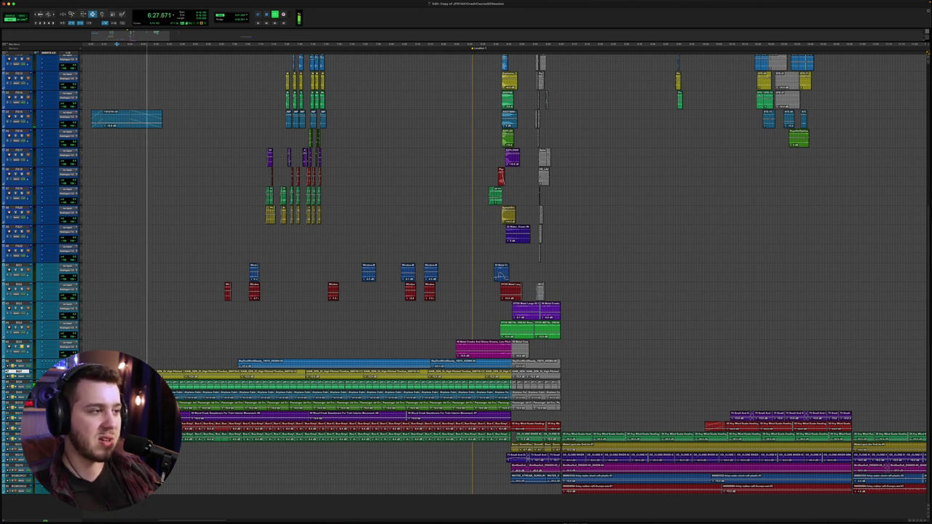
# - Relocate playback to about 7:11 and follow the playhead through the metal-crash clips past 8:37
pyautogui.click(260, 47)
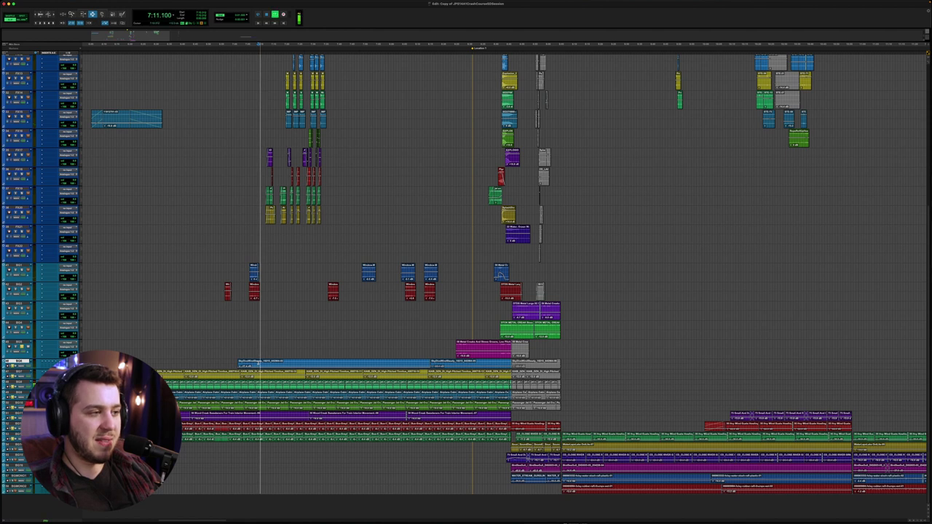
pyautogui.hscroll(2, 467, 262)
pyautogui.hscroll(2, 466, 262)
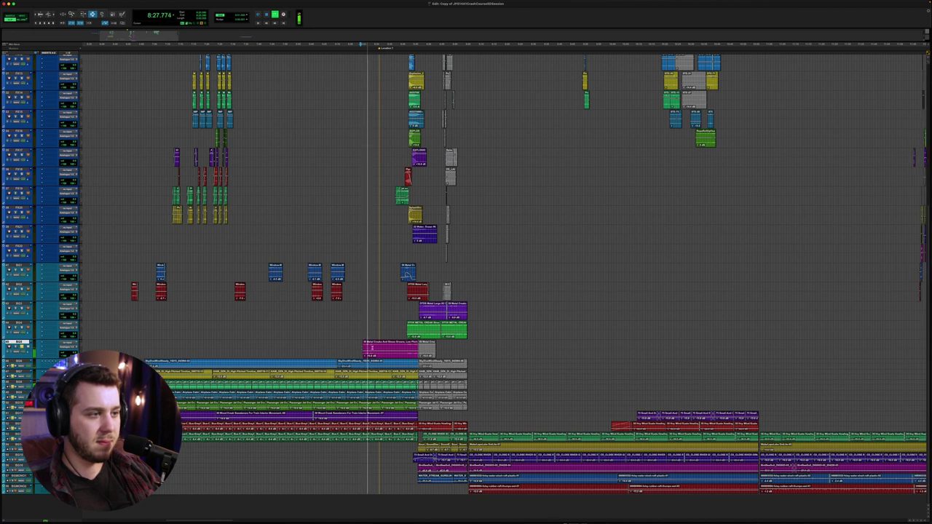
pyautogui.hscroll(4, 504, 270)
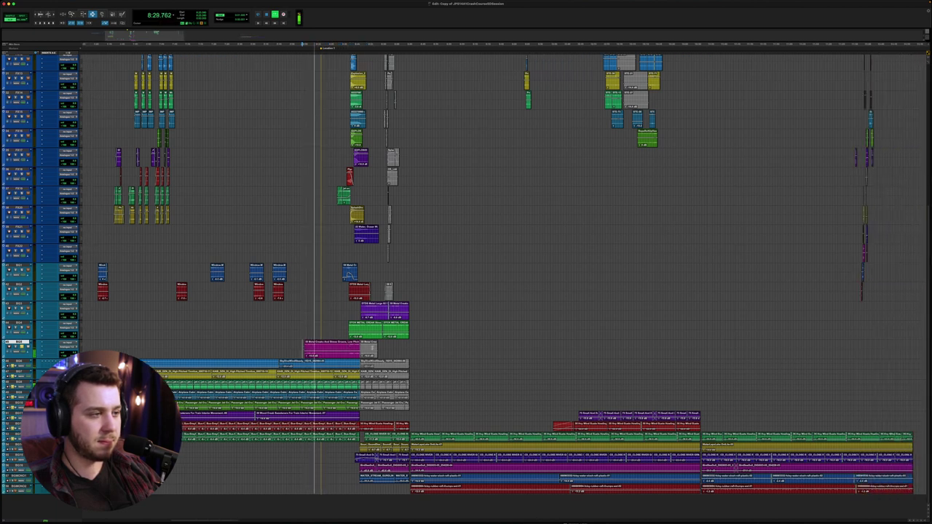
pyautogui.hscroll(1, 372, 348)
pyautogui.hscroll(1, 372, 348)
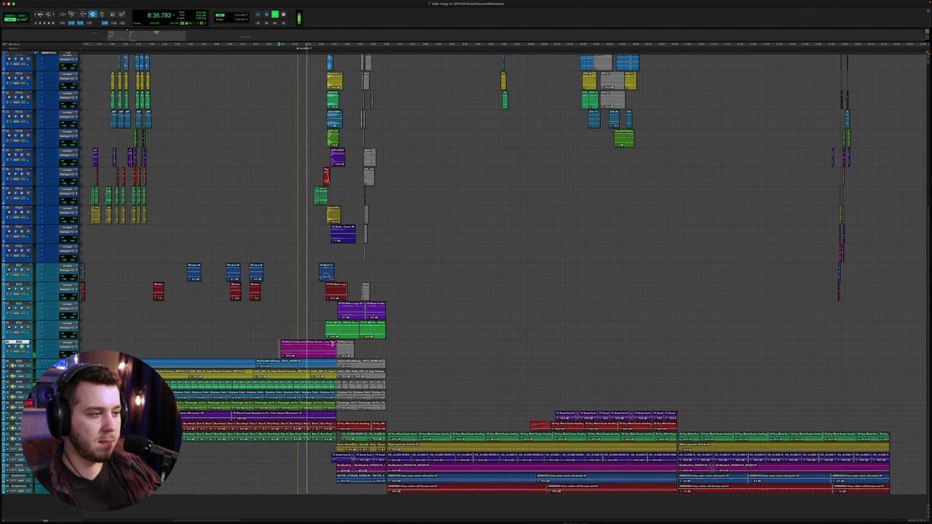
pyautogui.hscroll(1, 371, 348)
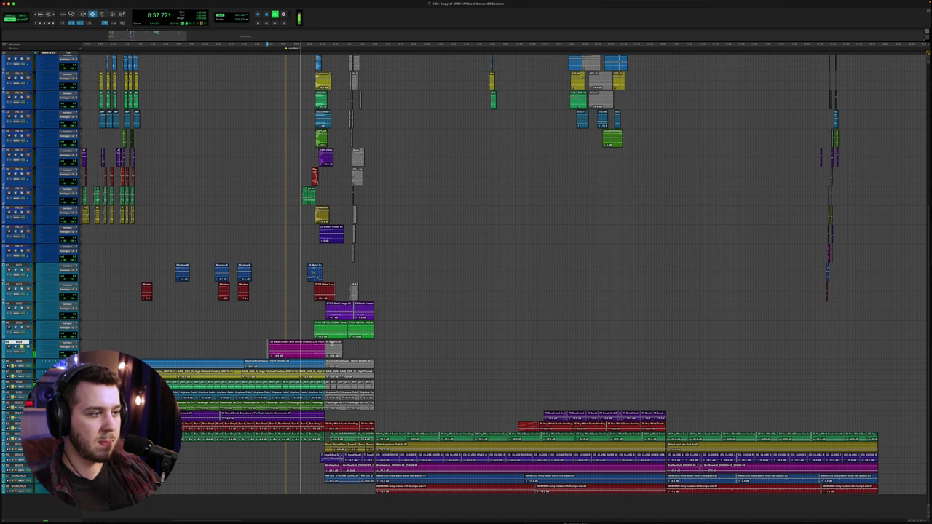
# - Stop playback, then replay and stop a short stretch of explosion clips from around 8:41
pyautogui.press('space')
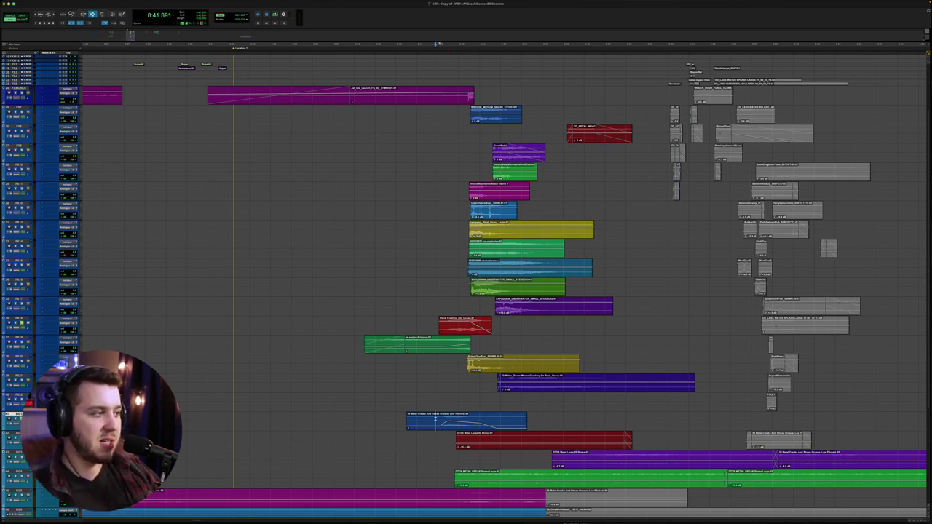
pyautogui.press('space')
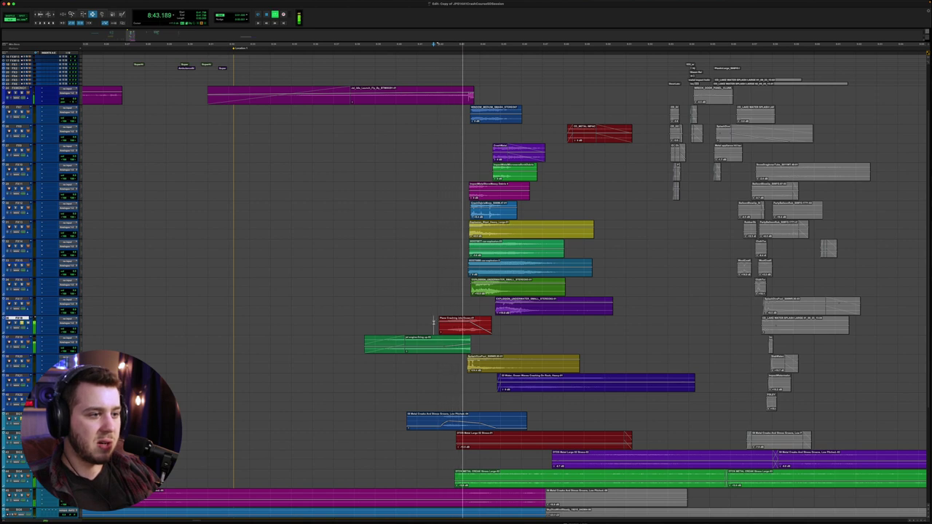
pyautogui.press('space')
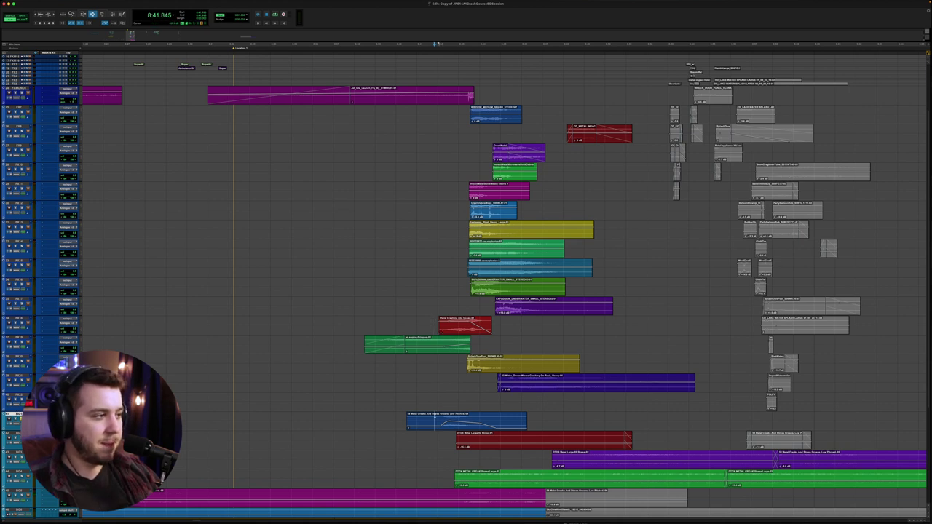
# - Zoom in on the explosion clips, set the start at the hits, and play them back
pyautogui.press('super+bracketright')
pyautogui.click(377, 211)
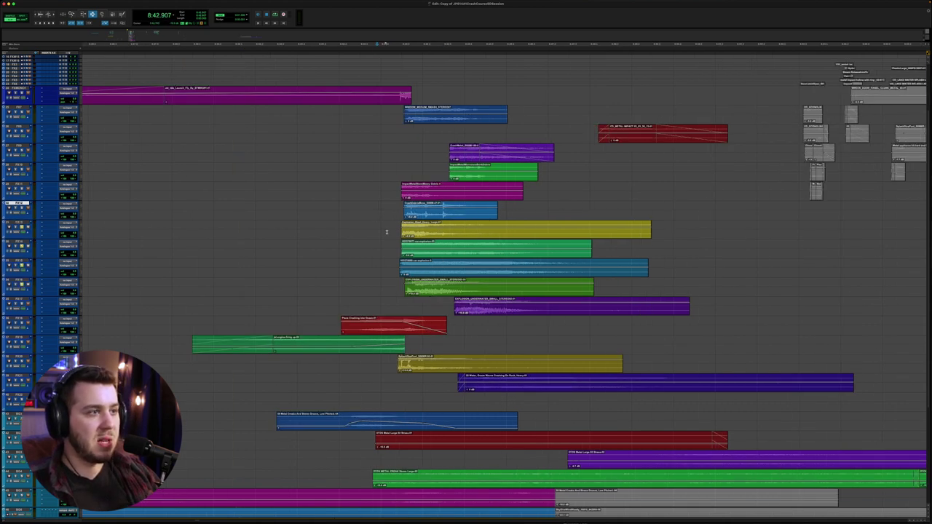
pyautogui.press('space')
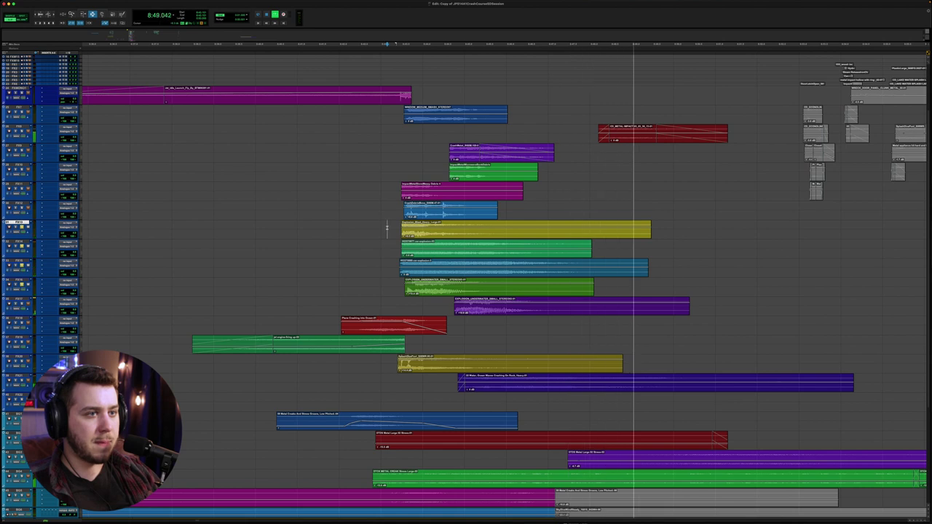
pyautogui.press('space')
# - Set the start at the upper explosion clips' beginning and audition the stacked layers
pyautogui.moveTo(386, 221); pyautogui.dragTo(399, 280)
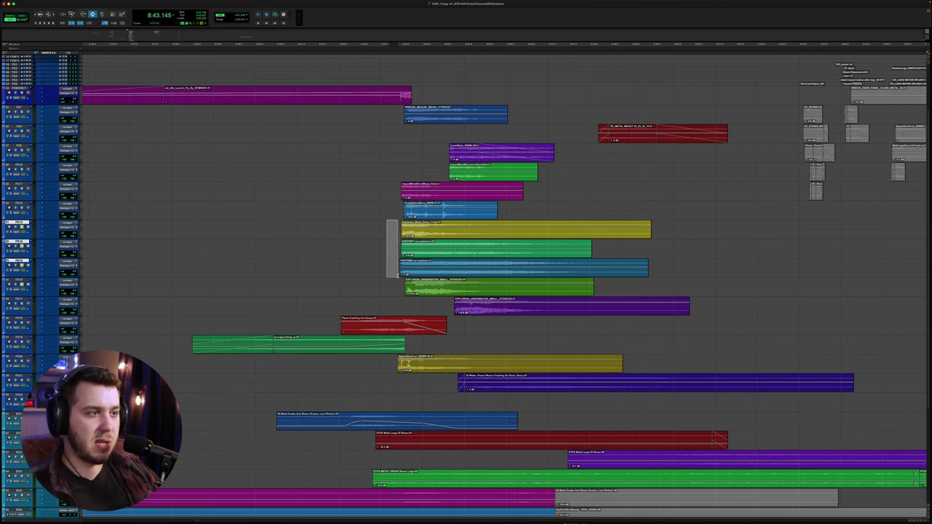
pyautogui.moveTo(396, 209); pyautogui.dragTo(400, 165)
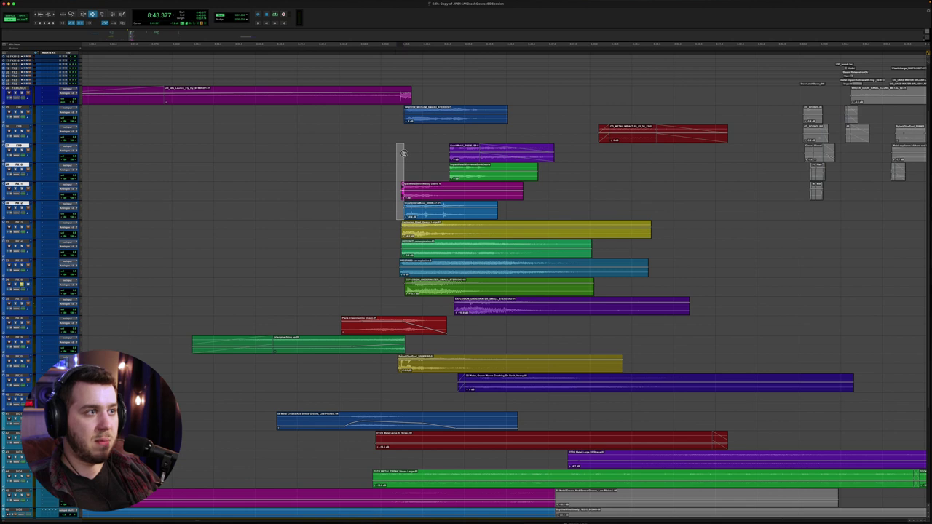
pyautogui.click(386, 167)
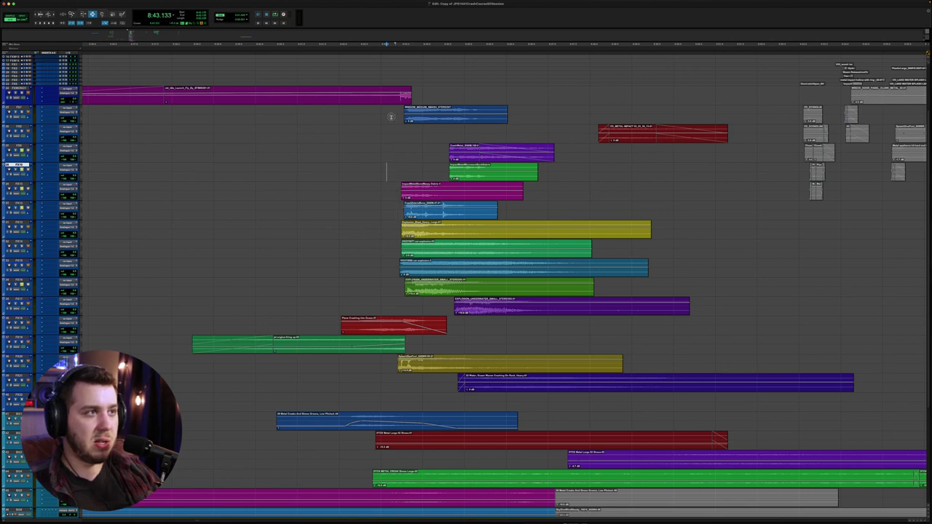
pyautogui.press('space')
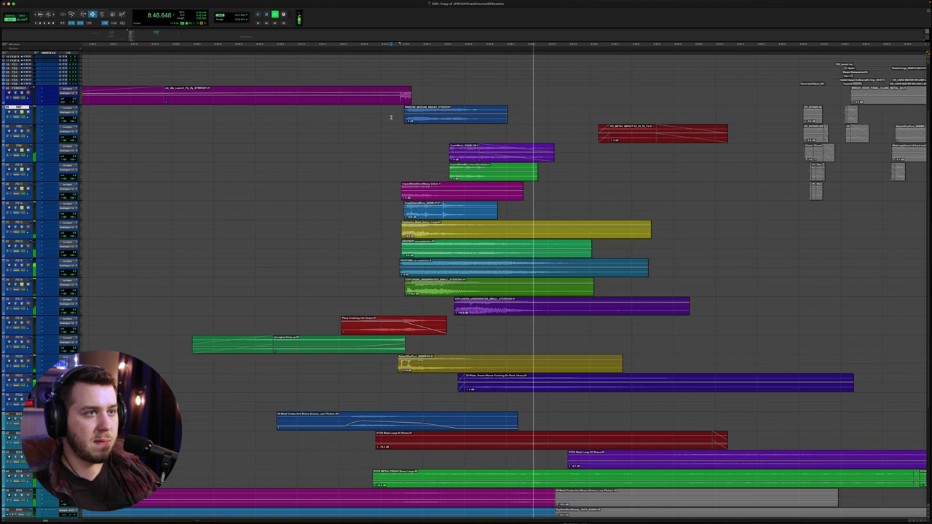
pyautogui.press('space')
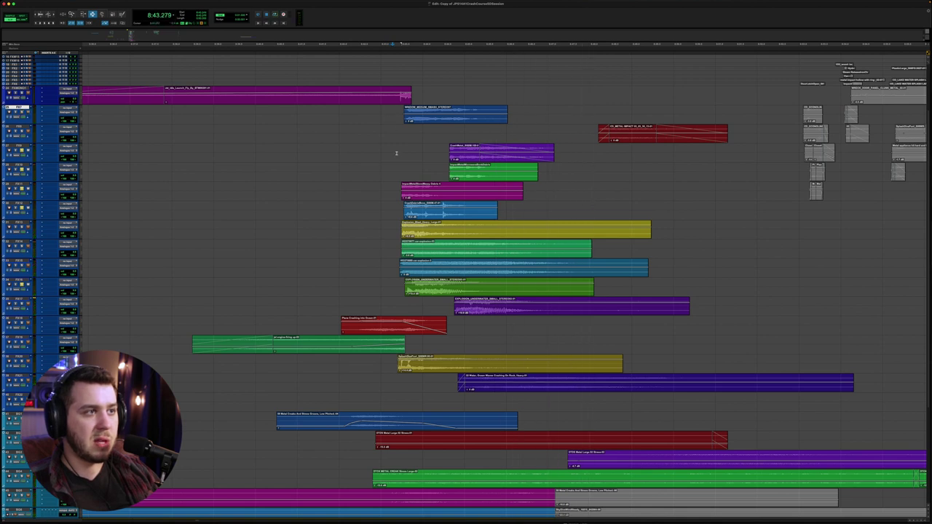
# - Play the layered explosion from the underwater explosion track, then scroll down to the metal-crash tracks
pyautogui.moveTo(392, 157); pyautogui.dragTo(397, 202)
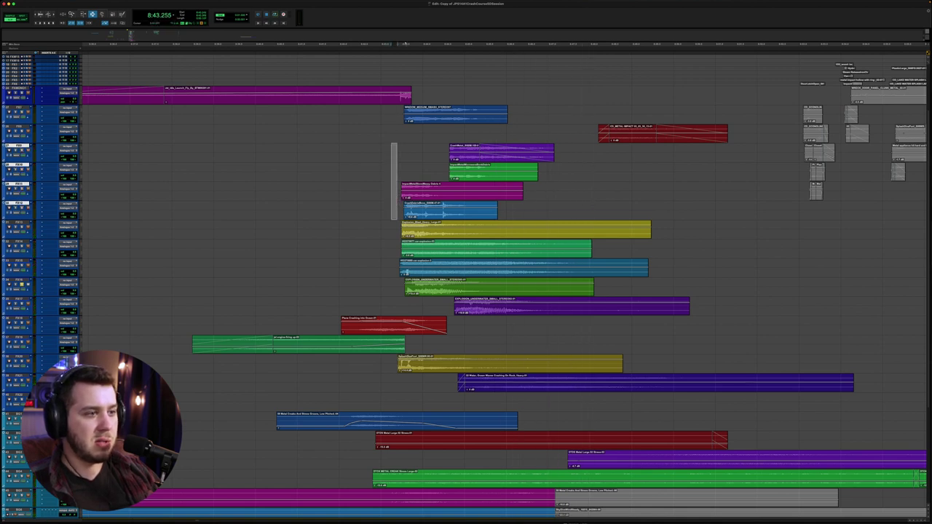
pyautogui.scroll(-1, 399, 284)
pyautogui.click(399, 277)
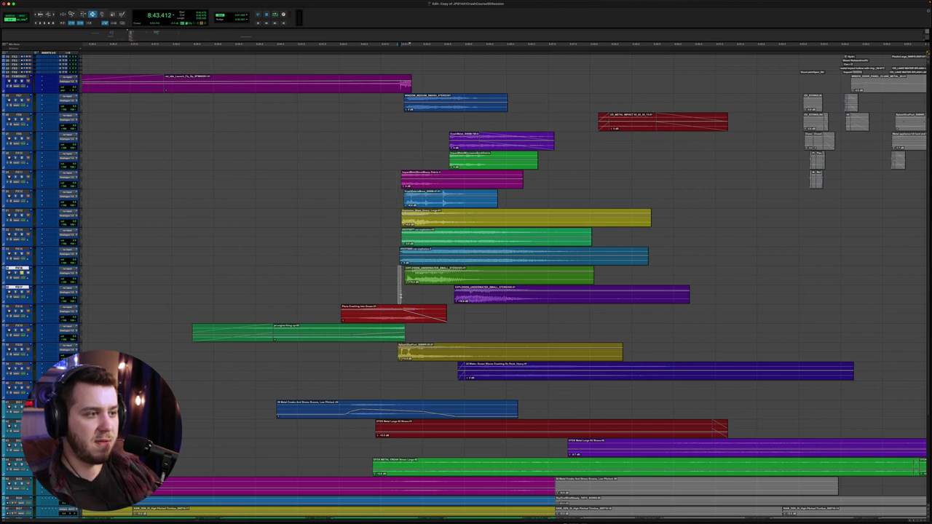
pyautogui.press('space')
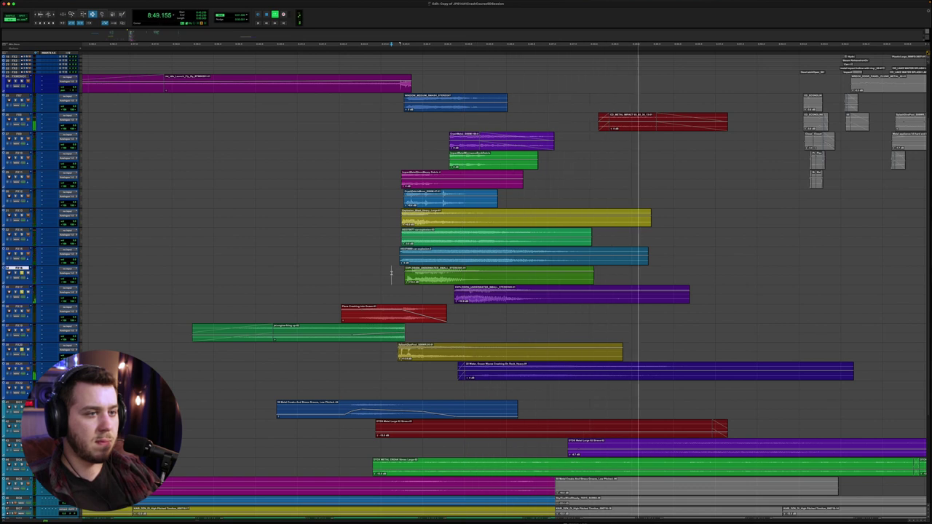
pyautogui.press('space')
pyautogui.scroll(-5, 399, 263)
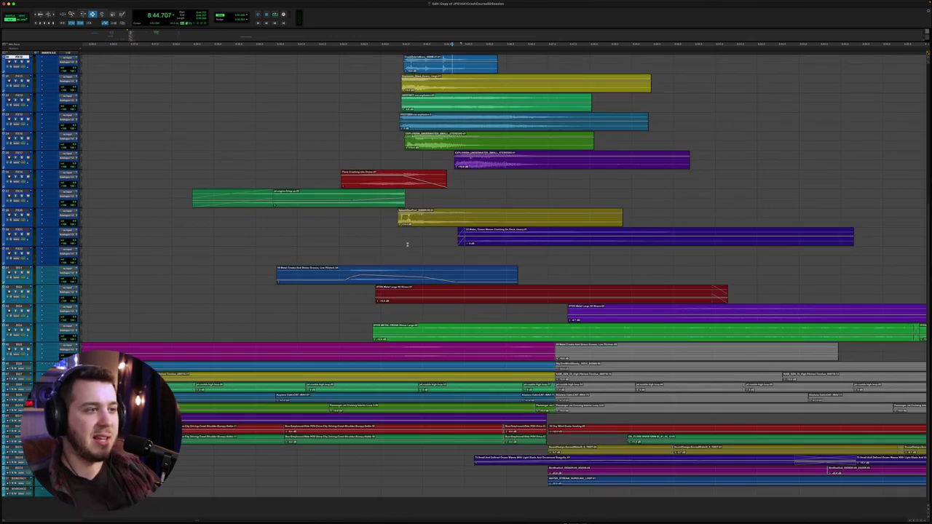
# - Set the edit point on the crash tracks, play the metal-crash section, and zoom the timeline out
pyautogui.moveTo(424, 286); pyautogui.dragTo(438, 325)
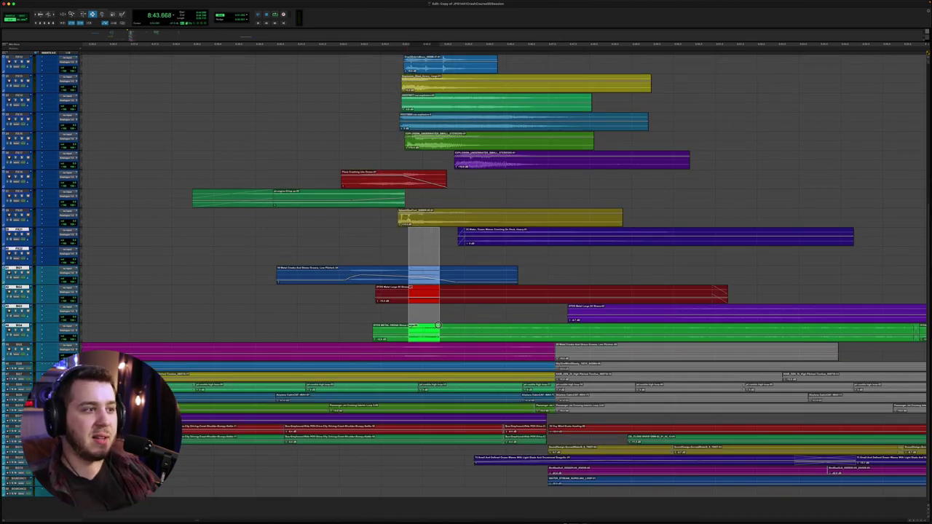
pyautogui.click(388, 241)
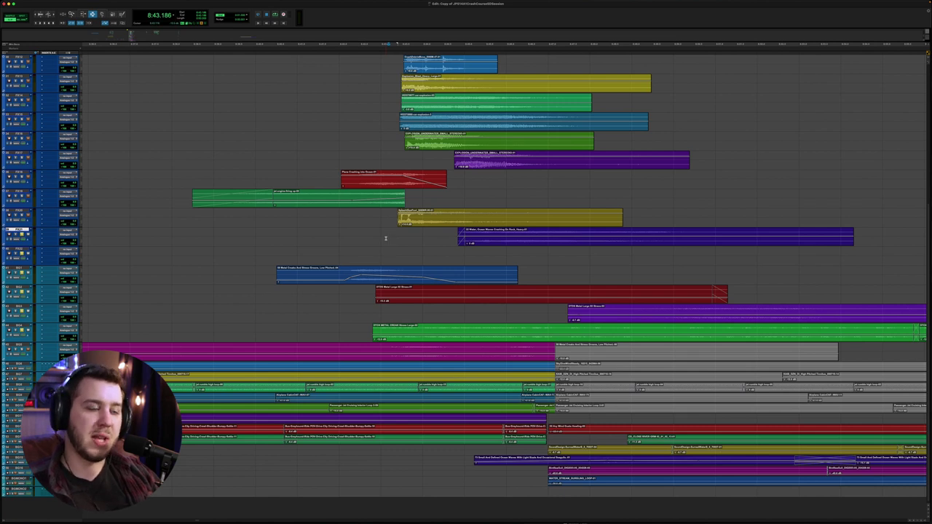
pyautogui.press('space')
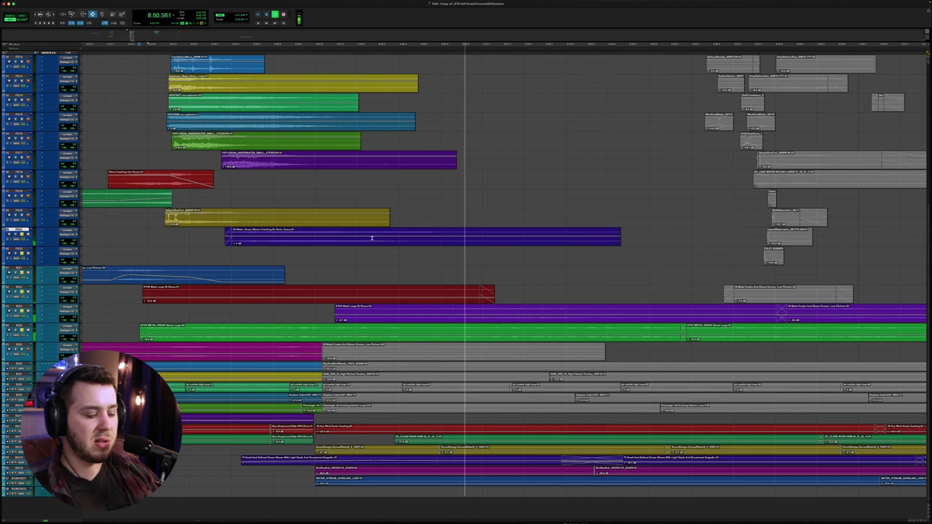
pyautogui.press('super+bracketleft')
pyautogui.press('super+bracketleft')
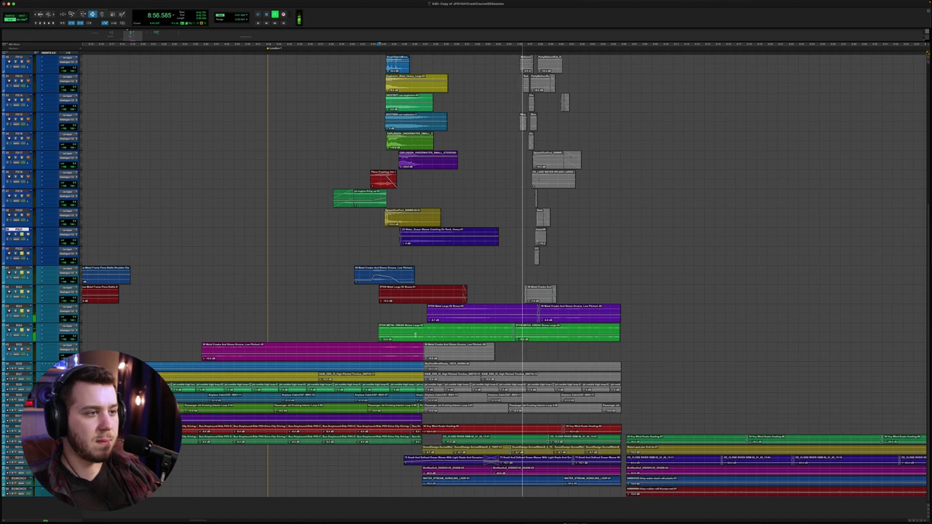
pyautogui.moveTo(426, 303); pyautogui.dragTo(429, 238)
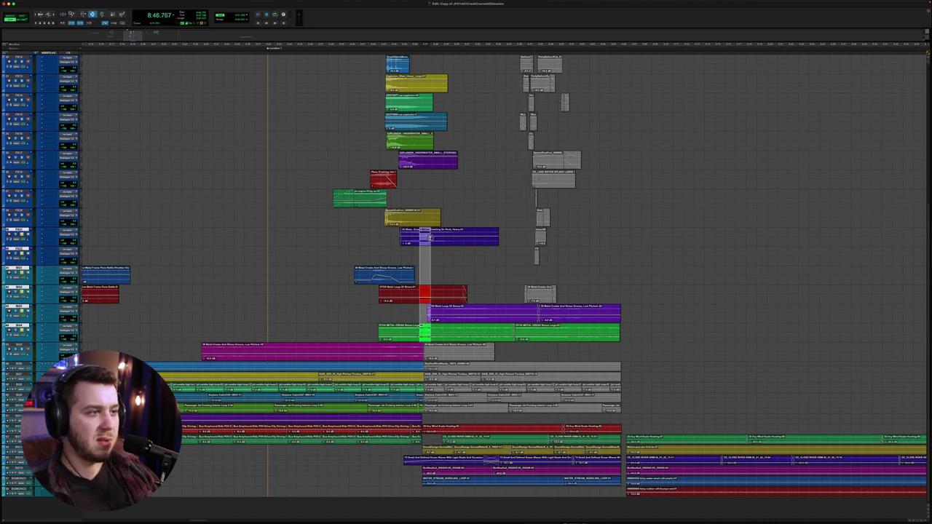
pyautogui.click(400, 269)
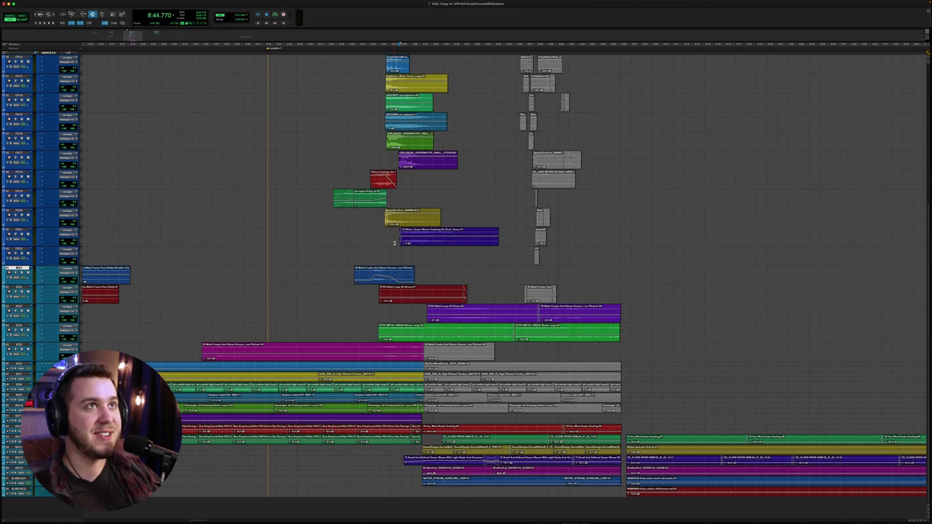
# - Set the play start on track FX15 and scroll up to the top tracks
pyautogui.click(382, 124)
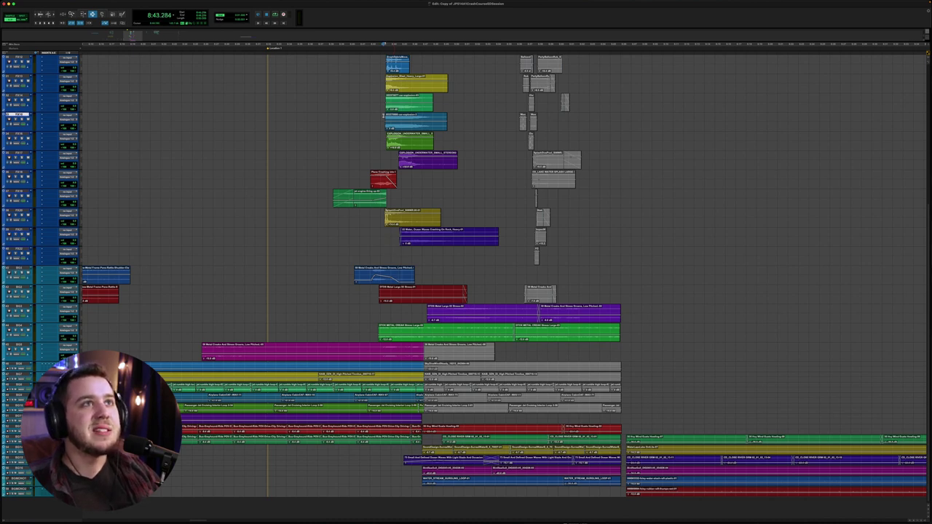
pyautogui.scroll(-3, 383, 124)
pyautogui.scroll(5, 427, 147)
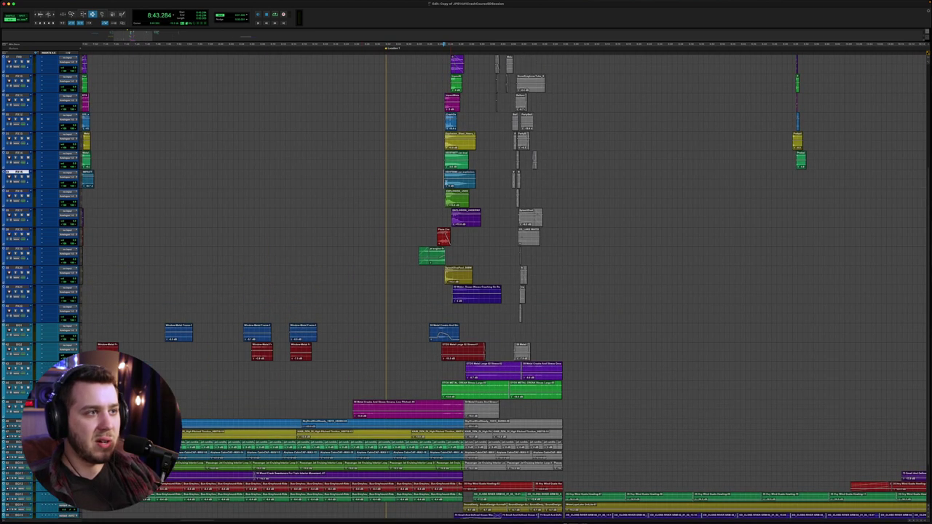
pyautogui.scroll(3, 427, 148)
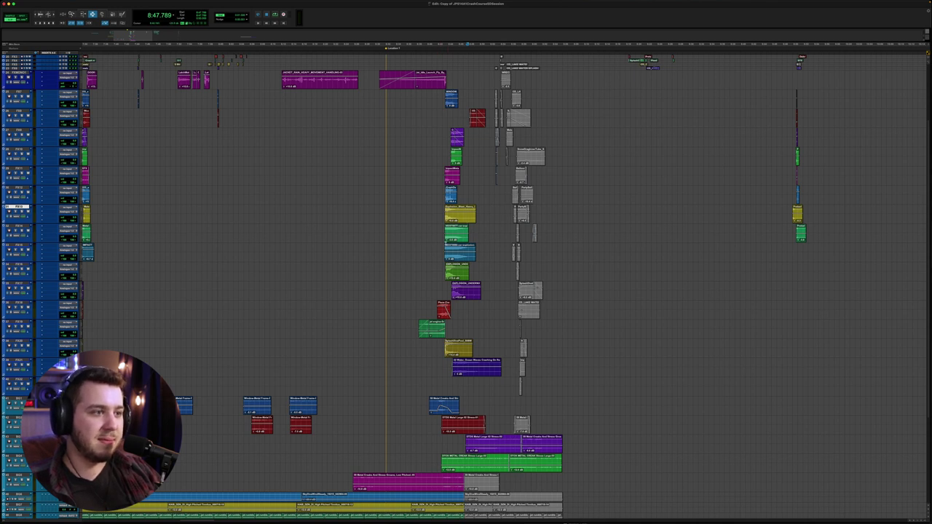
# - Select a range across the explosion layers spanning tracks FX14 and FX15
pyautogui.moveTo(441, 128); pyautogui.dragTo(460, 205)
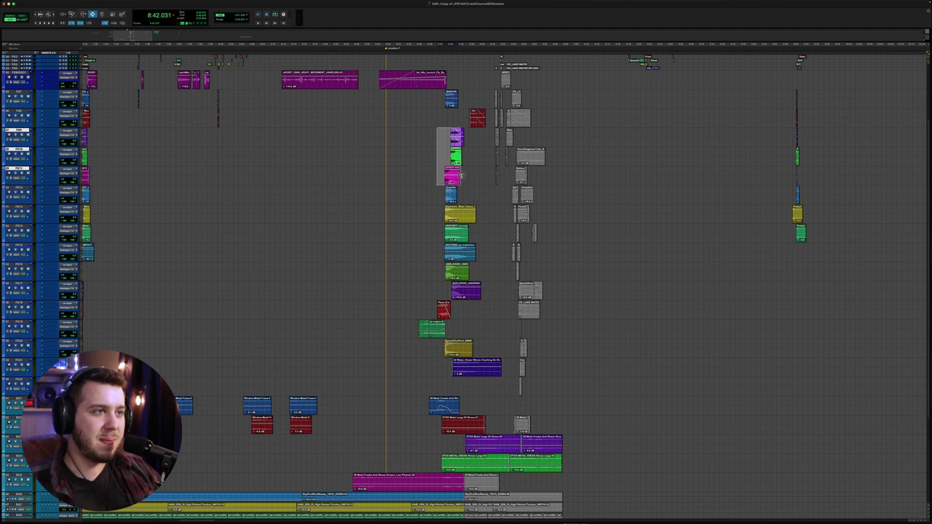
pyautogui.click(438, 235)
pyautogui.moveTo(438, 236); pyautogui.dragTo(452, 259)
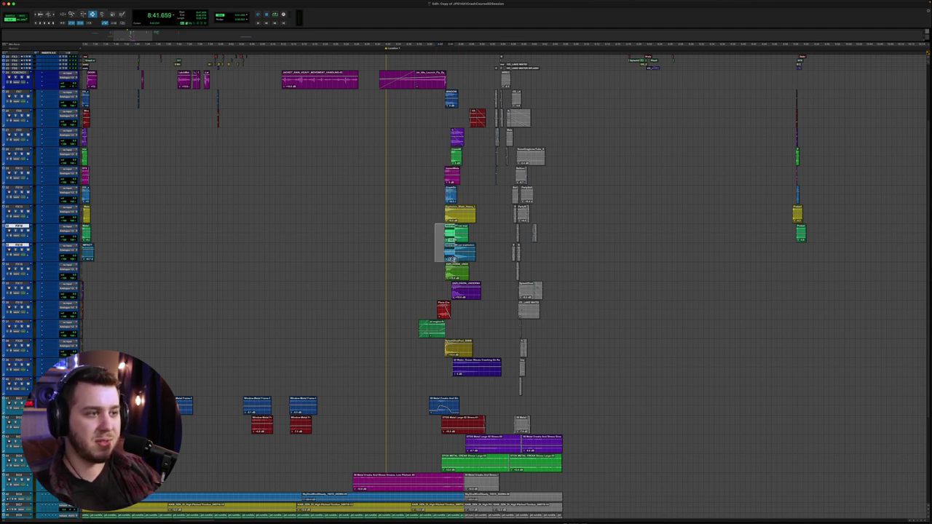
pyautogui.scroll(6, 450, 242)
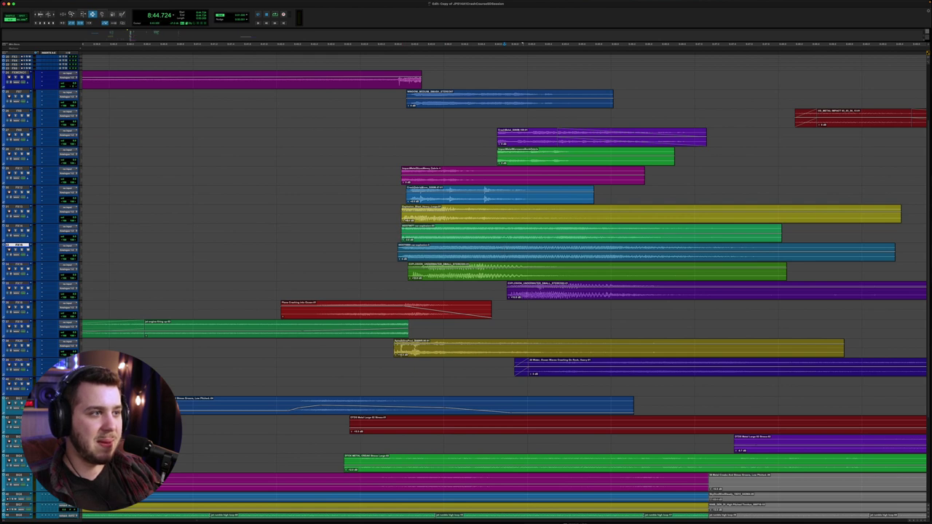
pyautogui.moveTo(397, 206); pyautogui.dragTo(412, 250)
pyautogui.click(398, 212)
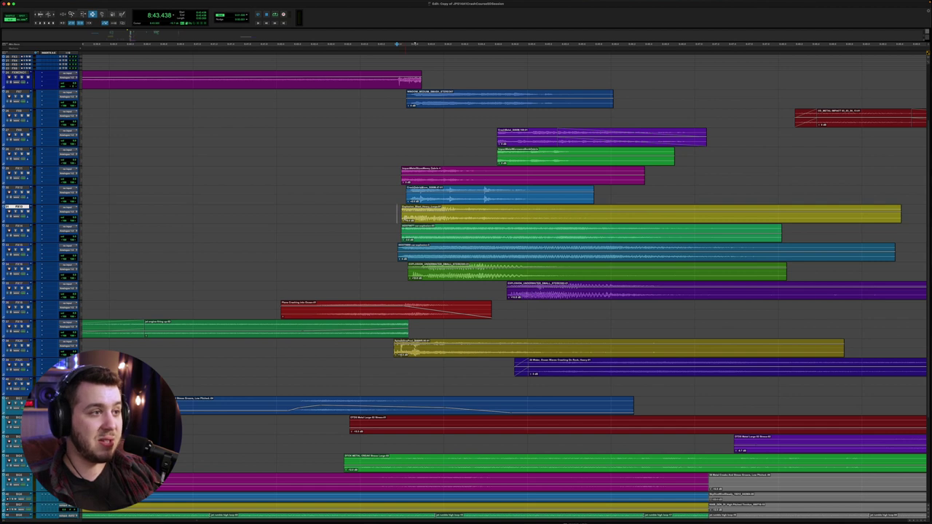
pyautogui.press('r')
pyautogui.press('r')
pyautogui.press('t')
pyautogui.press('t')
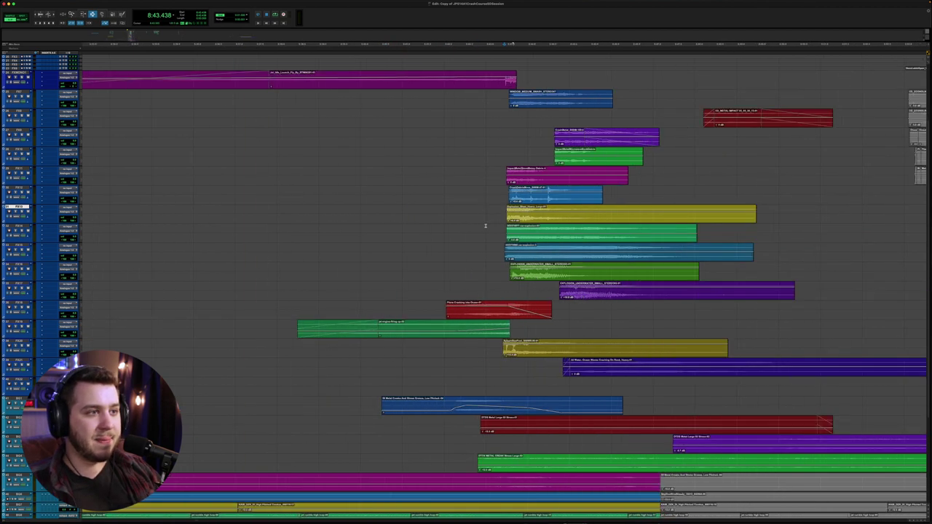
pyautogui.hscroll(2, 503, 281)
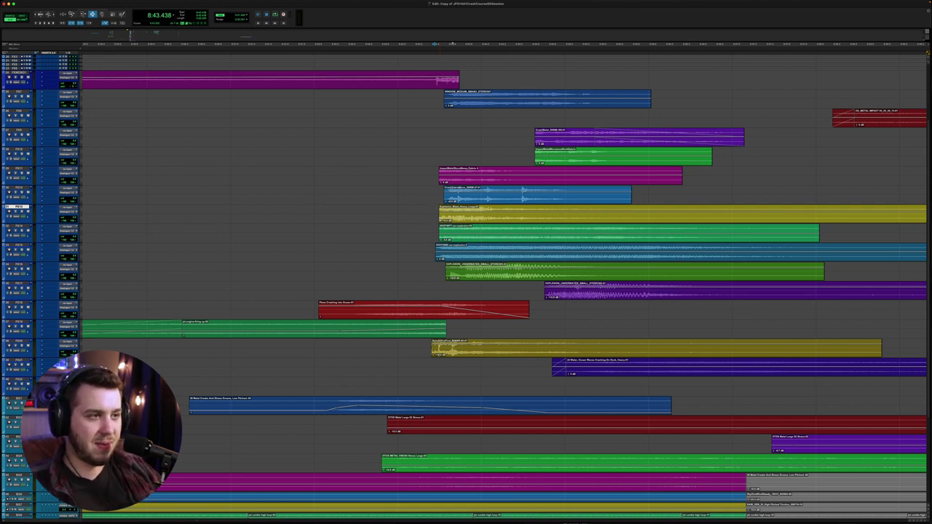
pyautogui.hscroll(2, 412, 175)
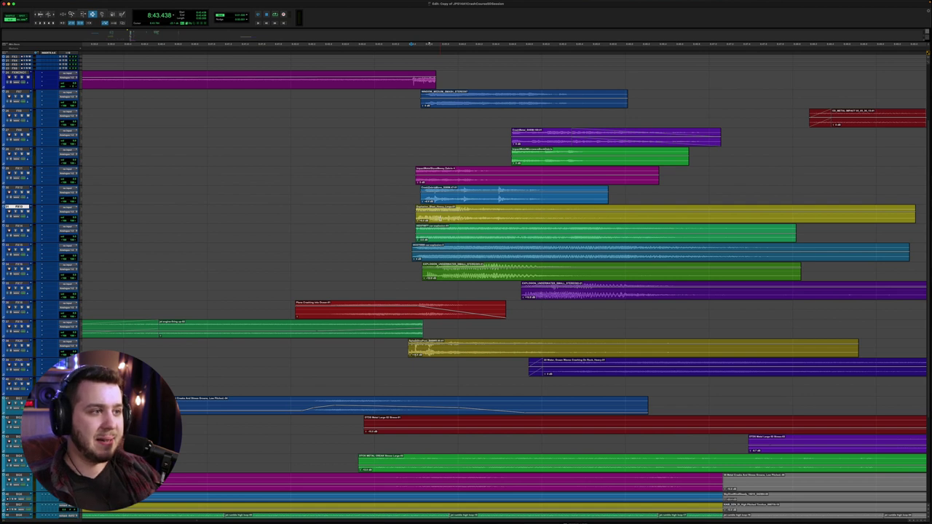
pyautogui.hscroll(2, 388, 214)
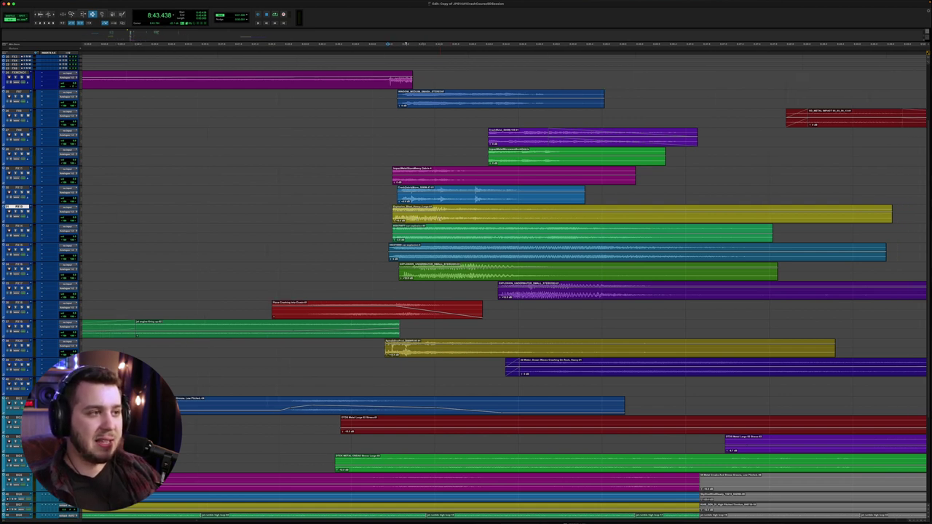